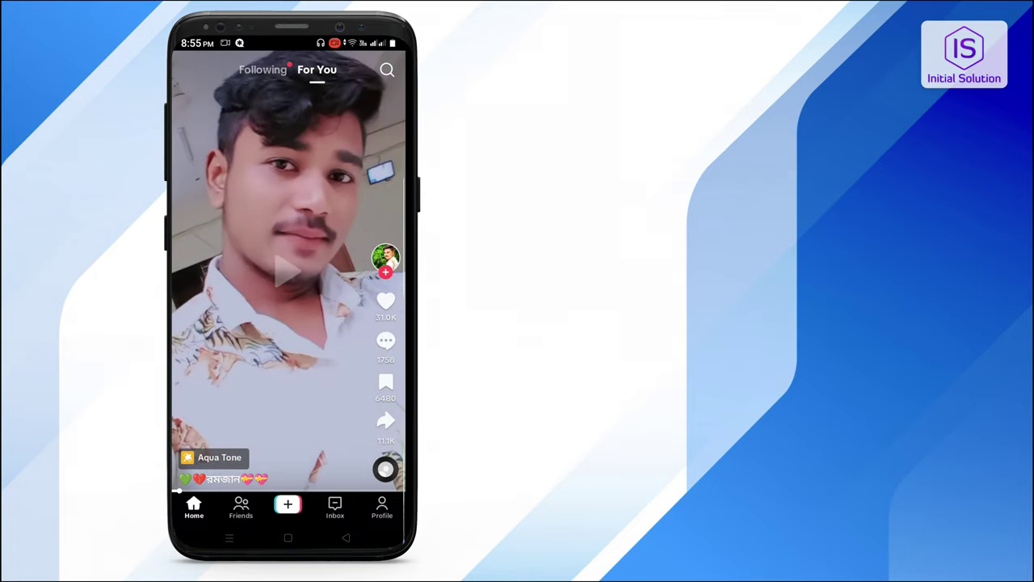
Go from the profile through the menu and Settings and privacy to Account settings
click(381, 507)
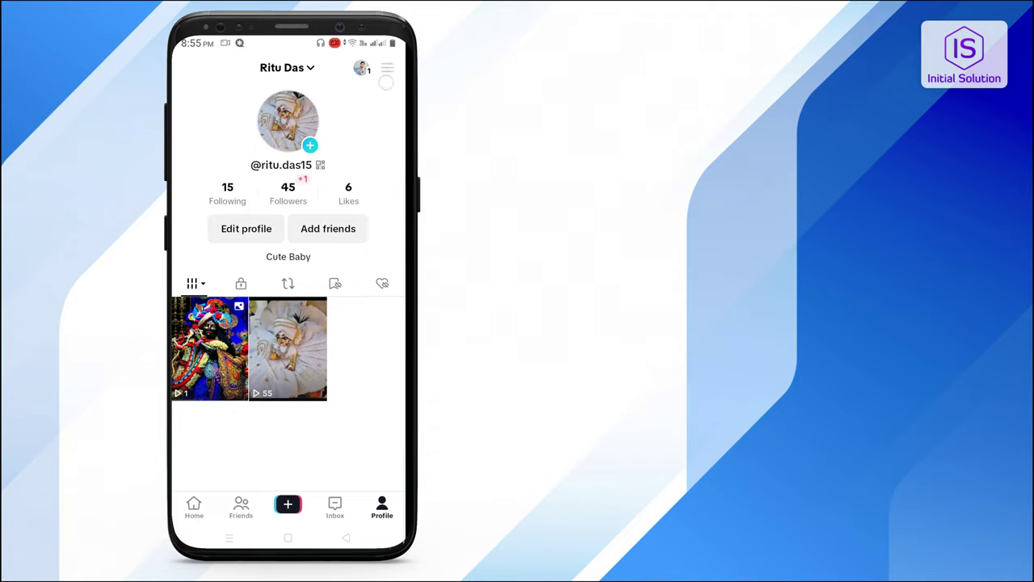
click(387, 68)
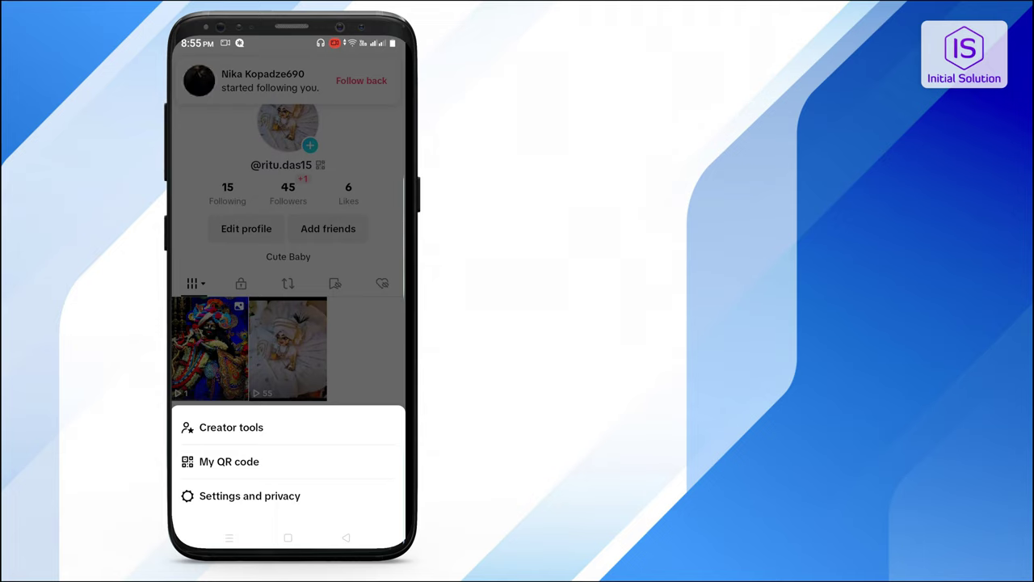
click(249, 495)
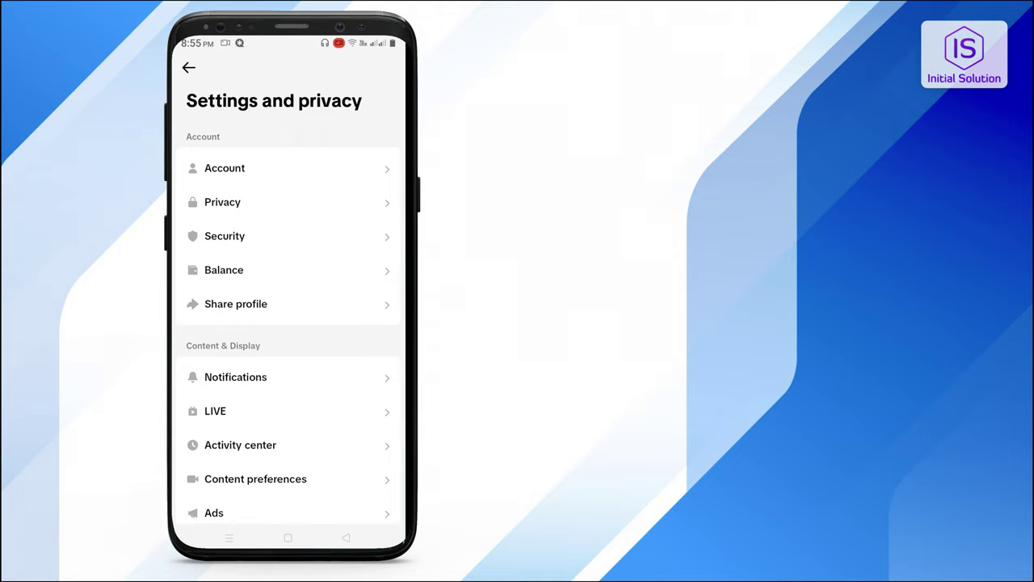
click(243, 168)
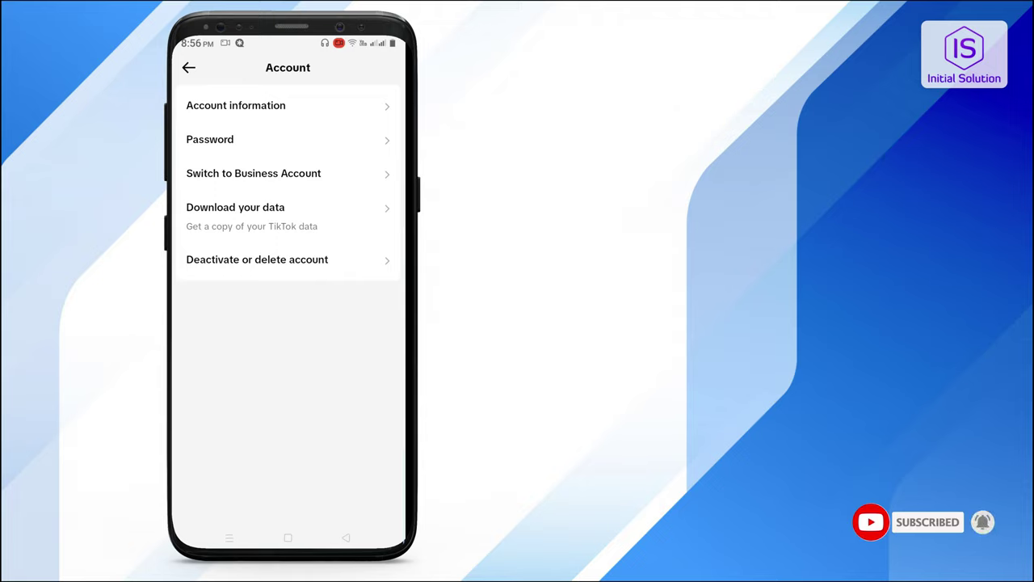
Start the switch to a Business account, pass the intro pages, and choose Personal Blog
click(357, 178)
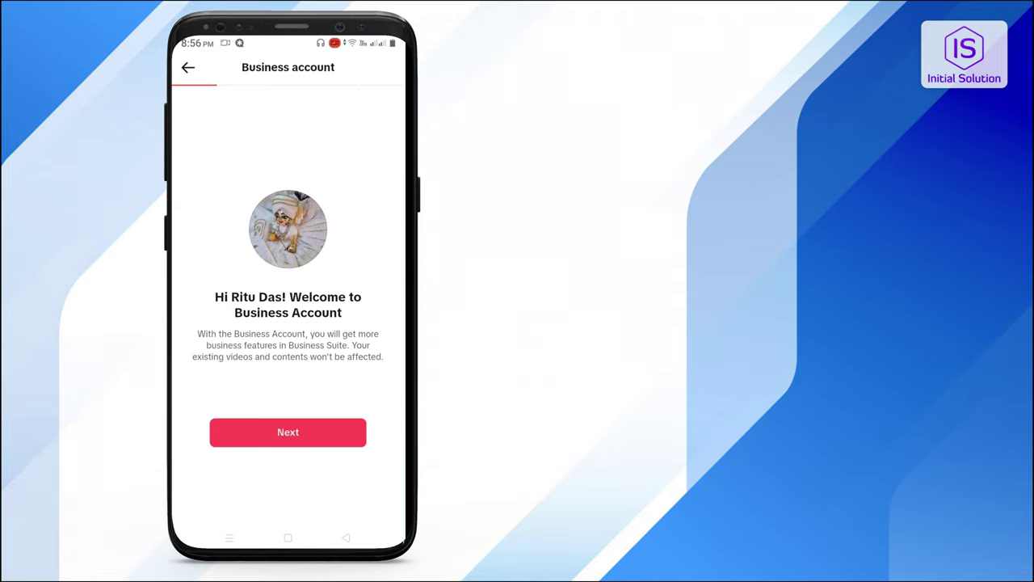
click(288, 433)
click(338, 439)
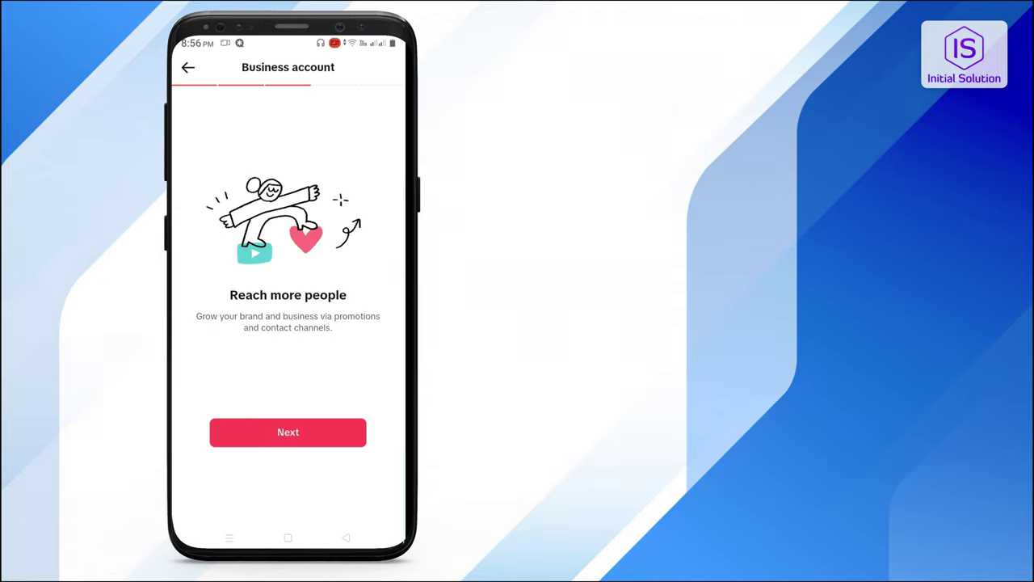
click(323, 429)
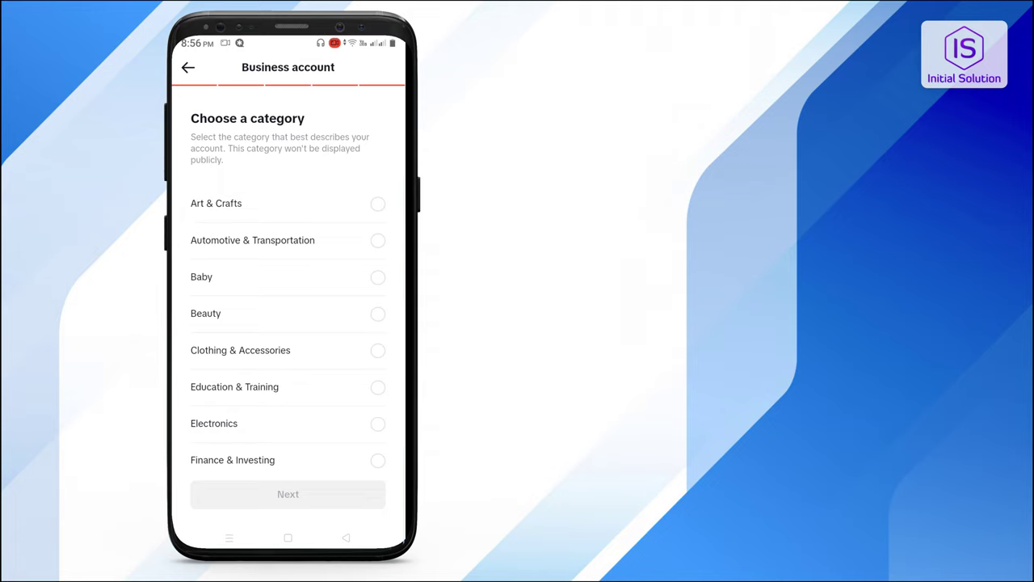
drag(337, 429, 365, 302)
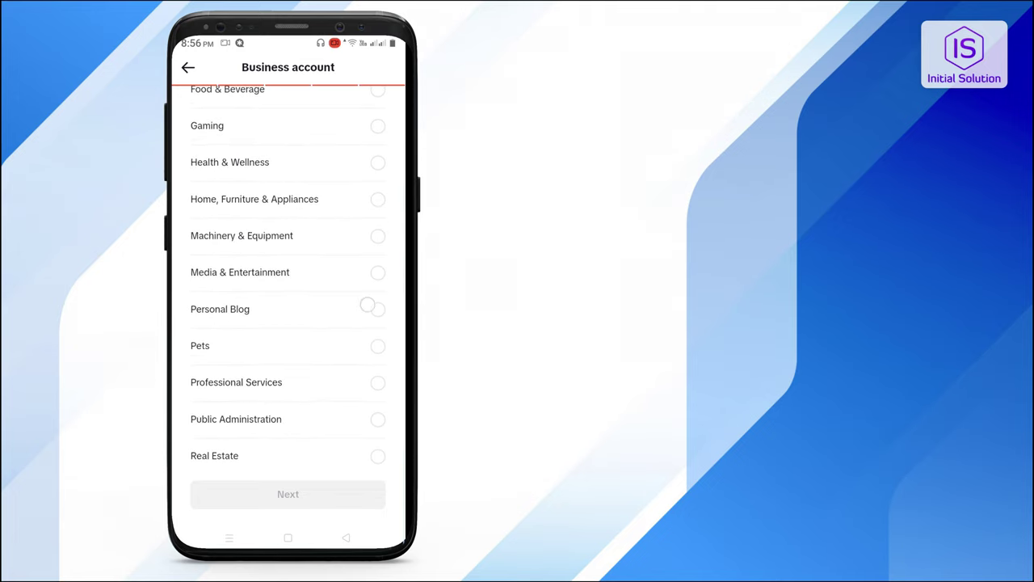
click(377, 307)
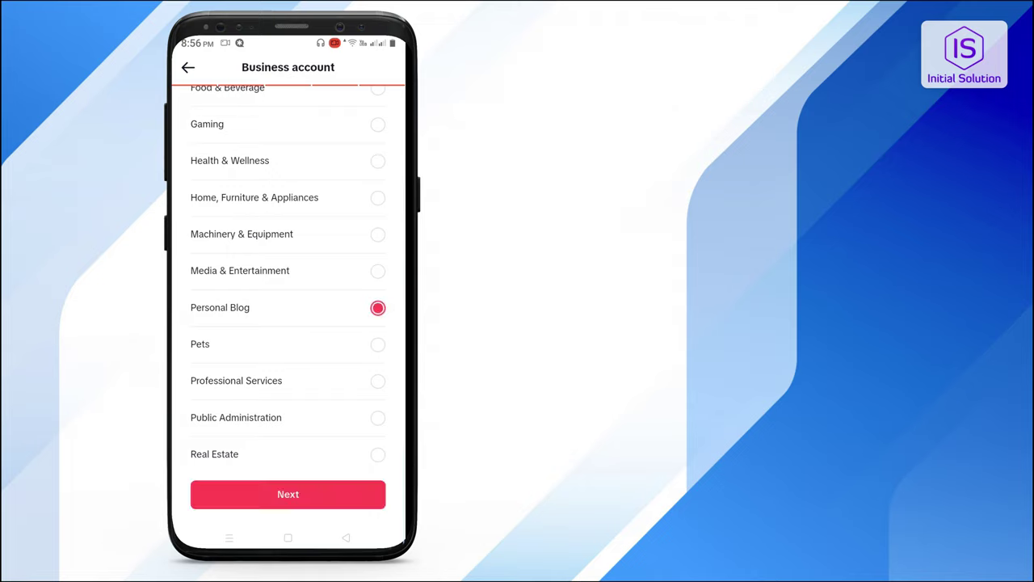
click(346, 494)
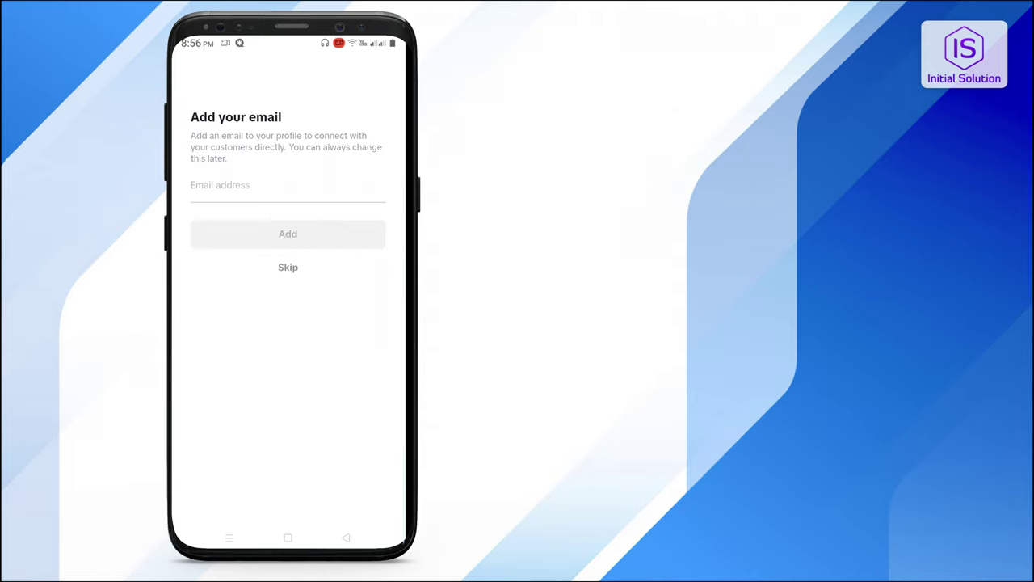
Add a suggested contact email address to the business profile
click(367, 184)
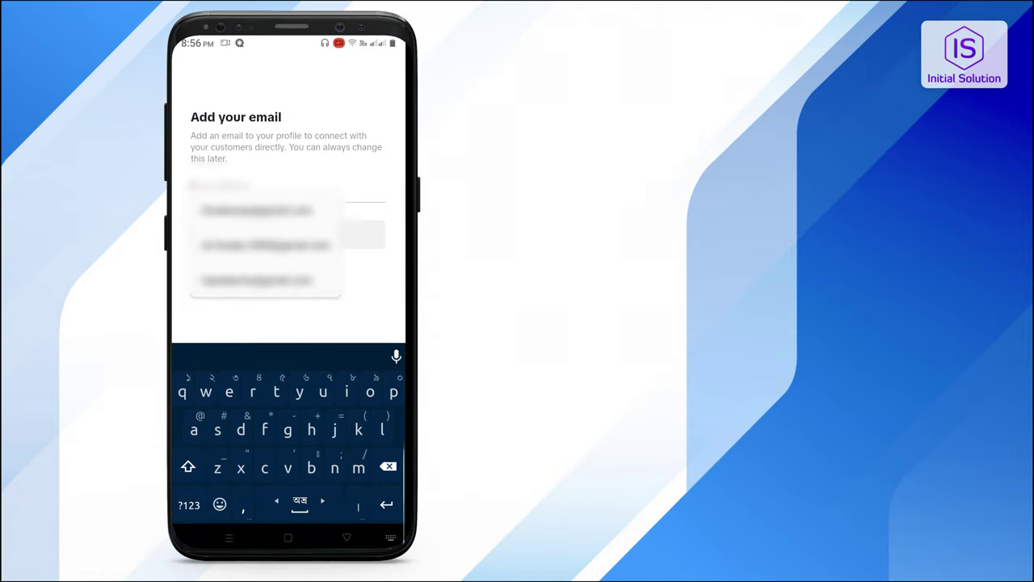
click(276, 281)
click(352, 233)
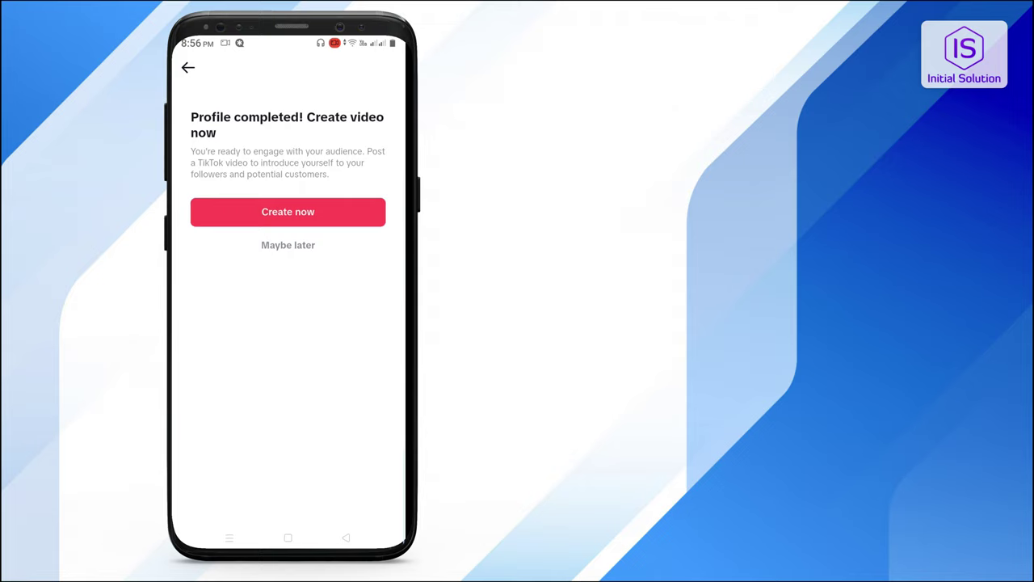
Deny camera and audio access, cancel video creation, and close the 'You're all set' screen
click(287, 212)
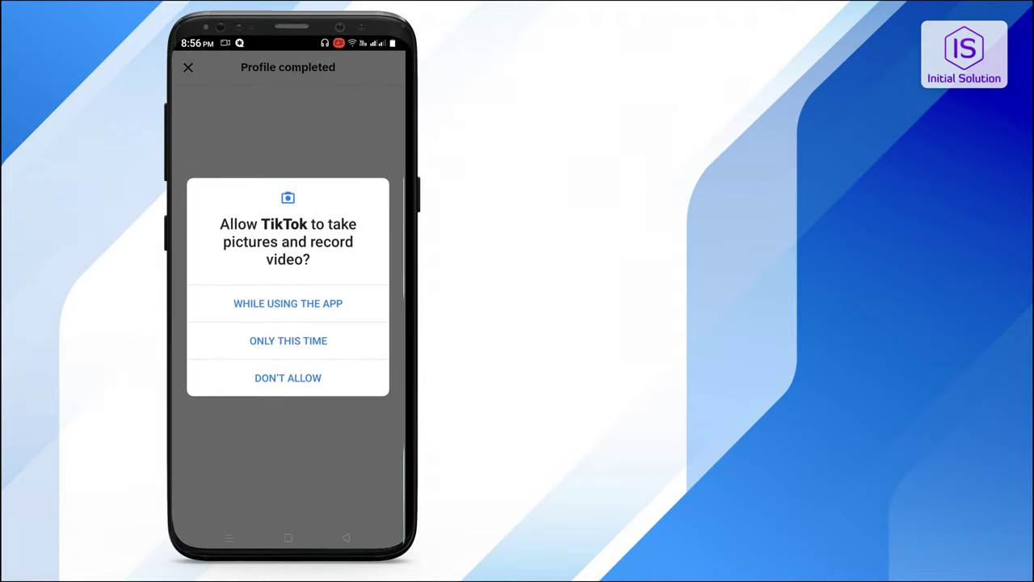
click(287, 377)
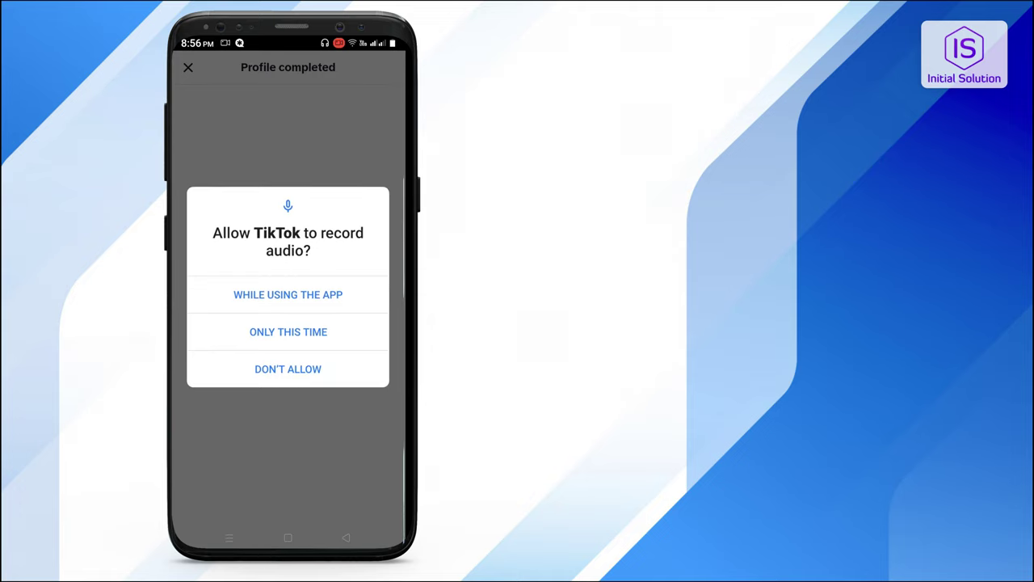
click(287, 374)
click(241, 330)
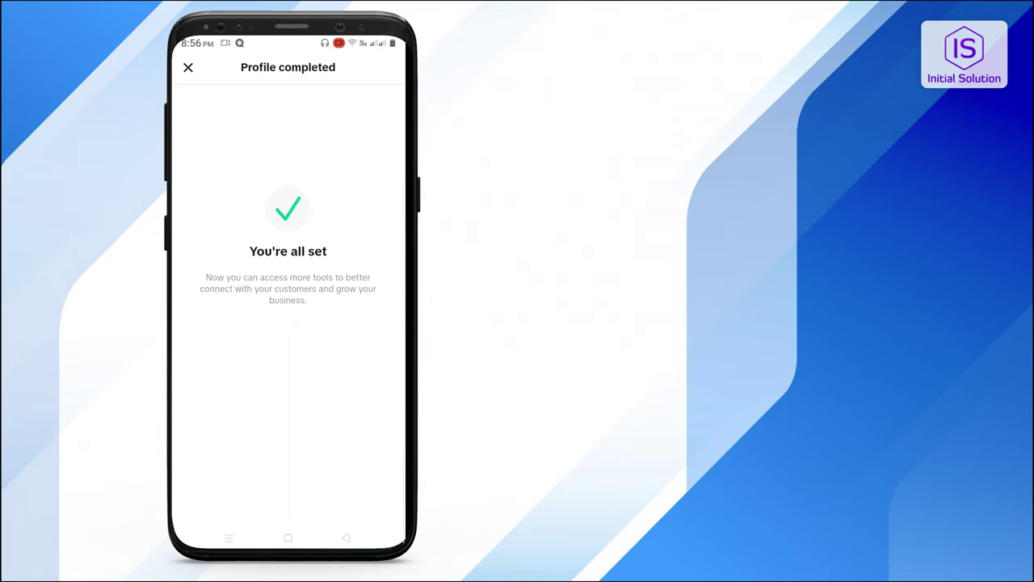
click(187, 67)
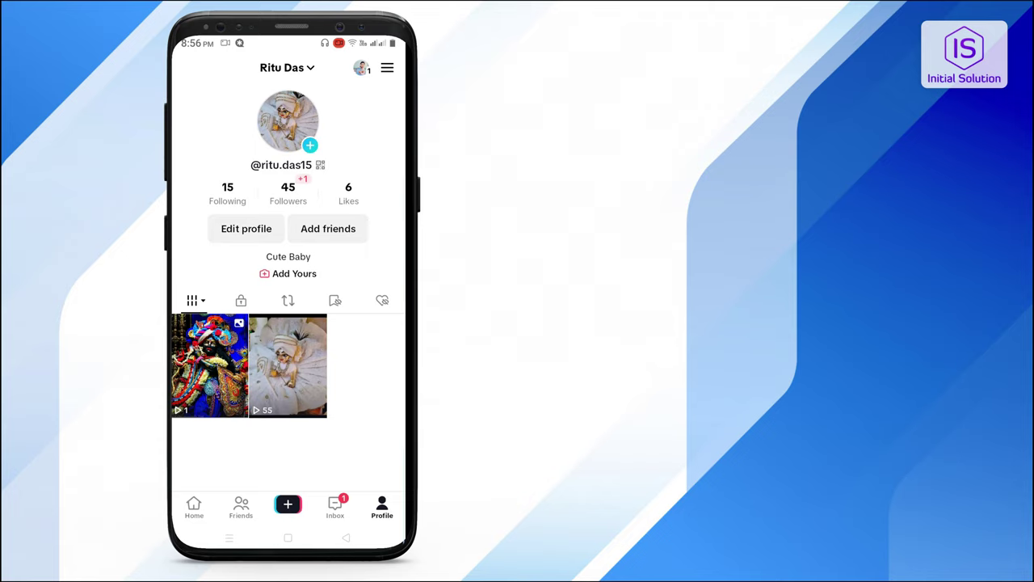
Reopen Settings and privacy and scroll down to the Support & About section
click(387, 68)
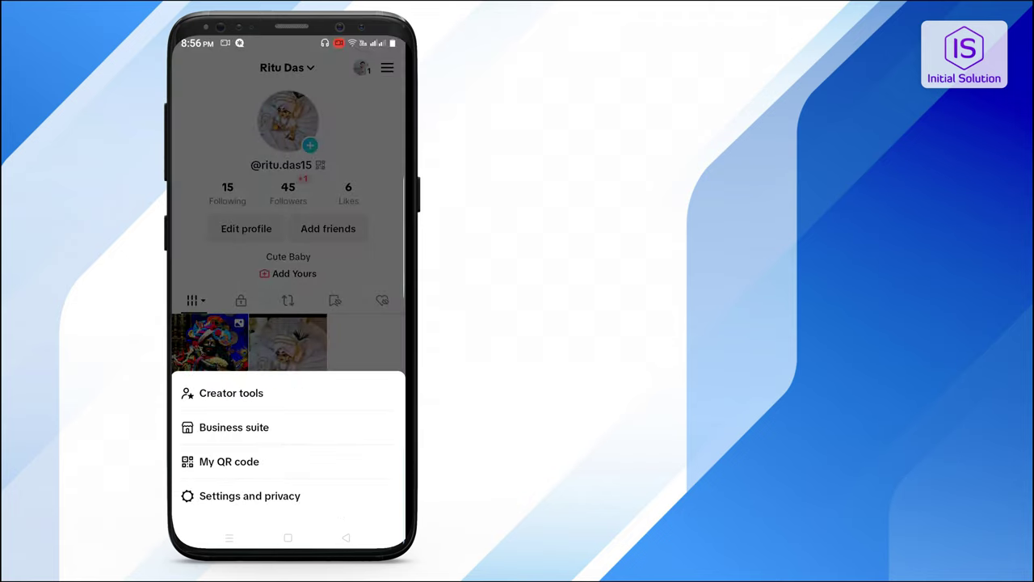
click(250, 495)
scroll(371, 380, down, 3)
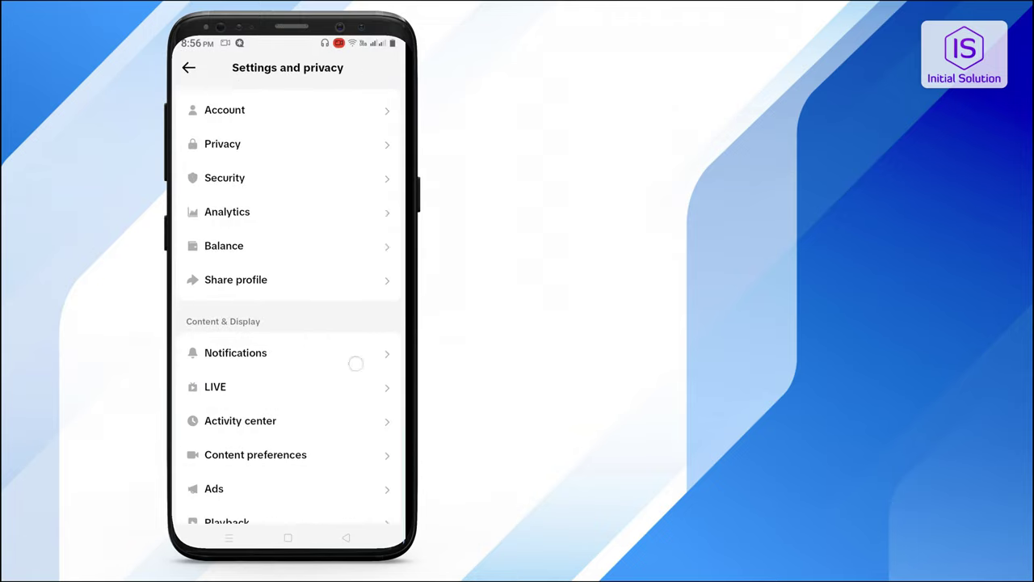
scroll(333, 438, down, 3)
scroll(364, 330, down, 3)
scroll(353, 357, down, 2)
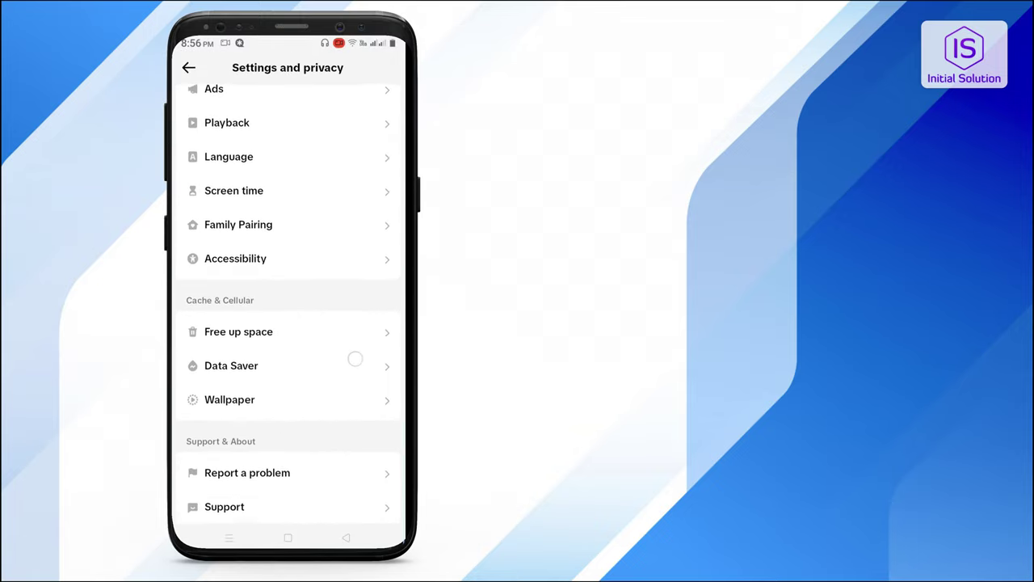
scroll(349, 375, down, 2)
scroll(349, 375, down, 1)
scroll(337, 453, down, 2)
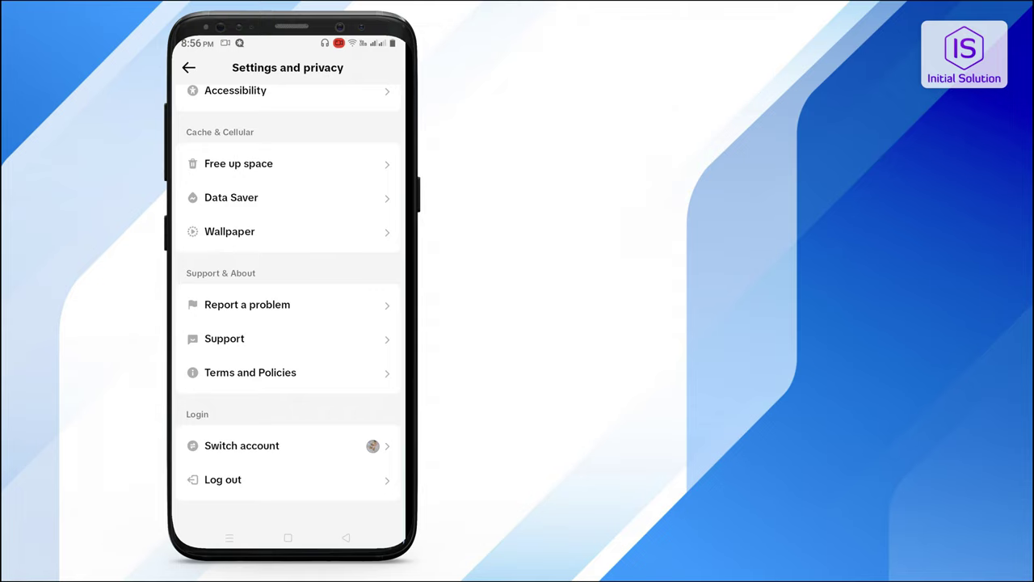
Open Report a problem and browse its list of help topics
click(222, 479)
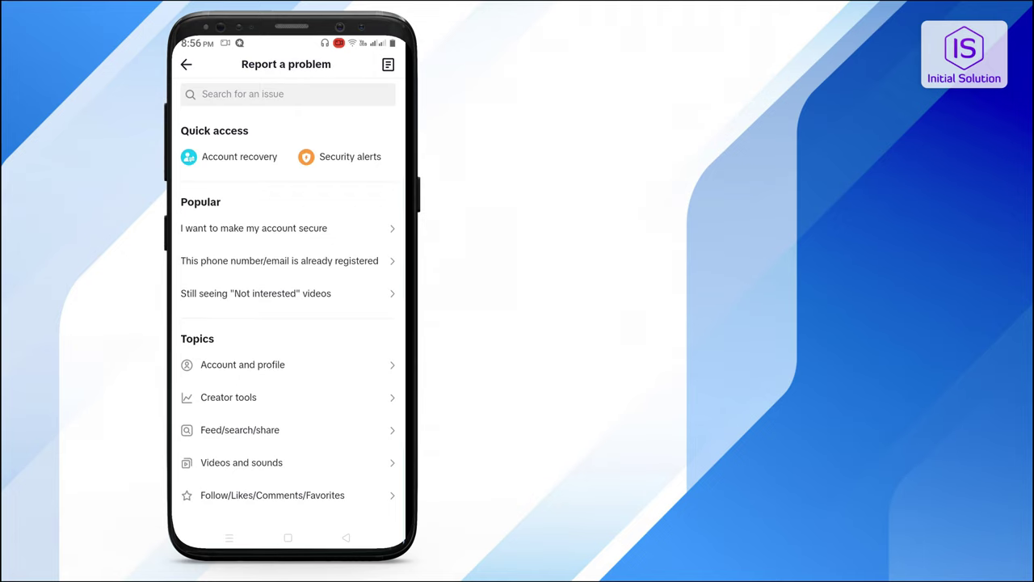
scroll(358, 461, down, 1)
scroll(353, 415, down, 1)
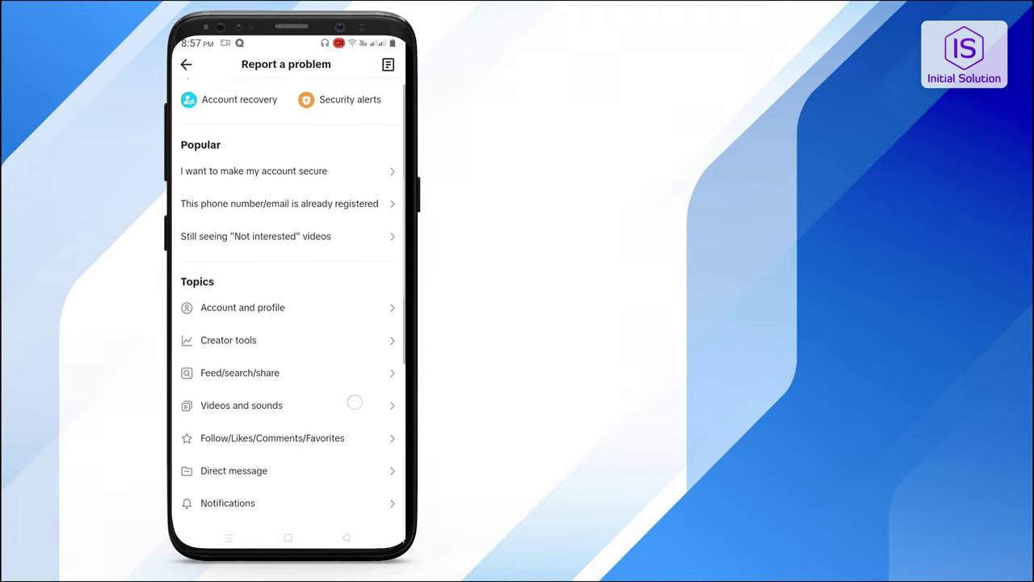
scroll(353, 402, down, 3)
scroll(356, 345, down, 2)
scroll(355, 345, down, 2)
scroll(387, 291, down, 1)
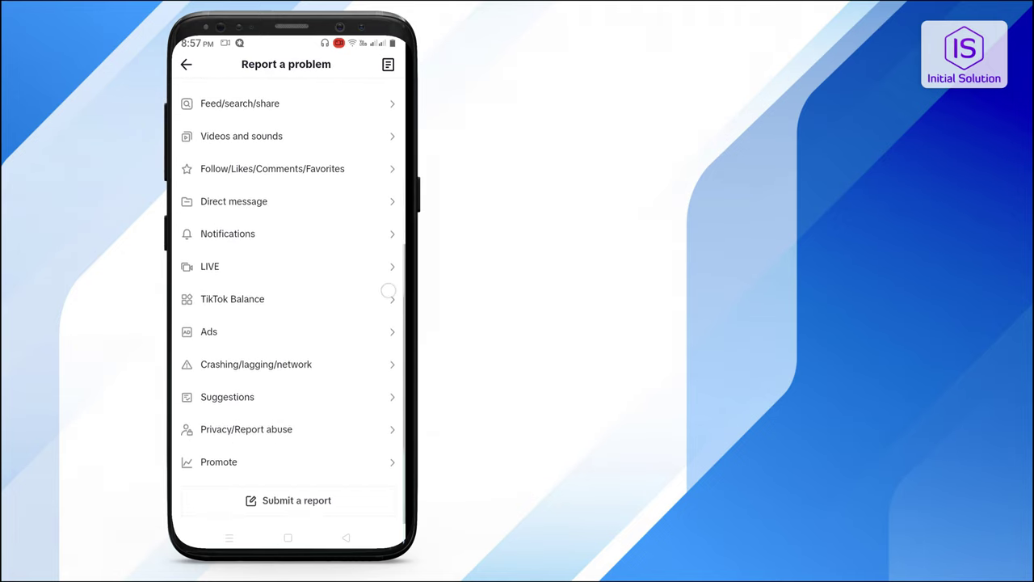
scroll(364, 310, up, 3)
scroll(367, 396, up, 2)
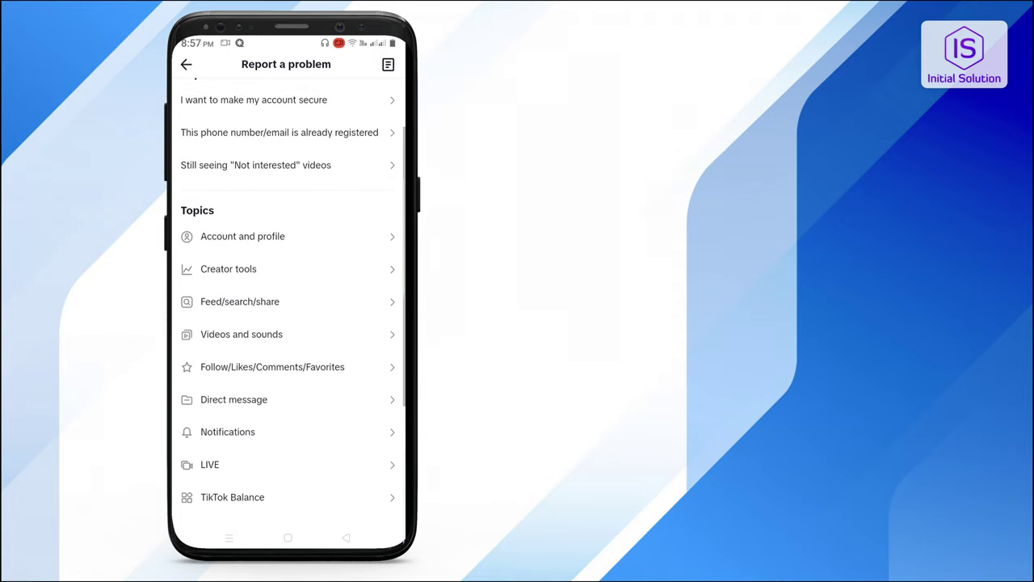
scroll(360, 340, up, 2)
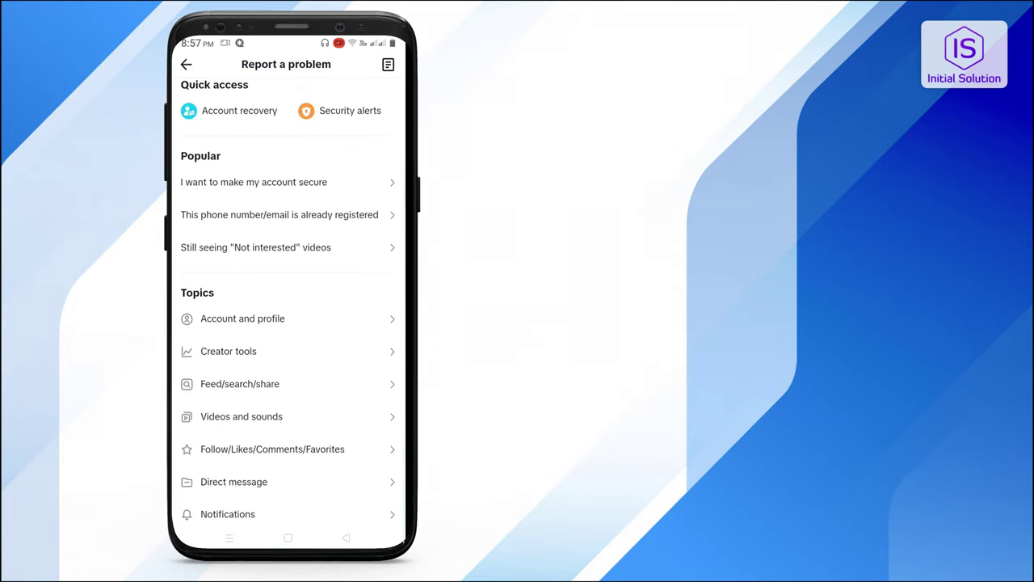
Open the Account and profile > Profile Page > Other help article and scroll through it
click(242, 318)
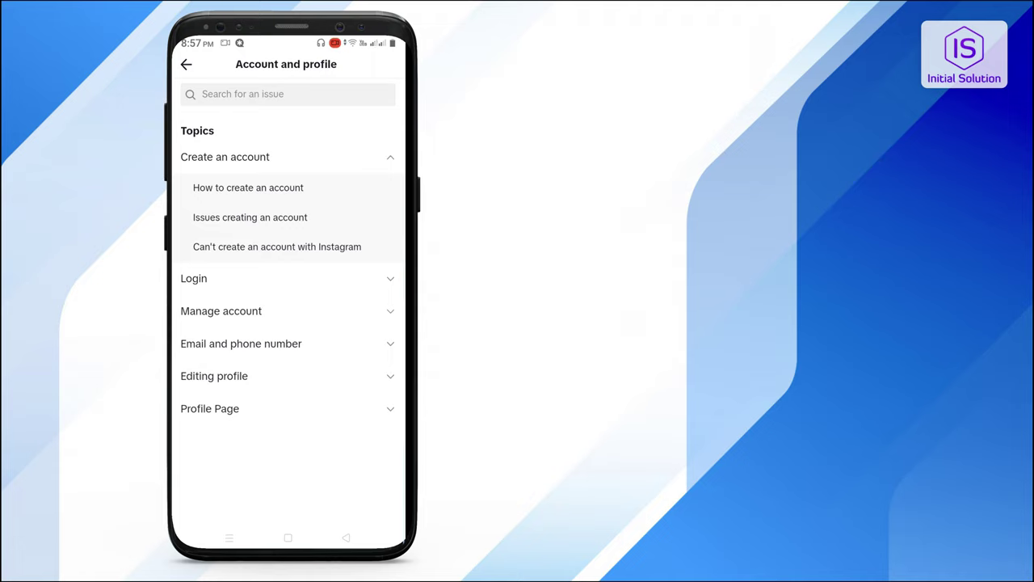
click(242, 411)
scroll(317, 362, down, 1)
scroll(318, 361, down, 5)
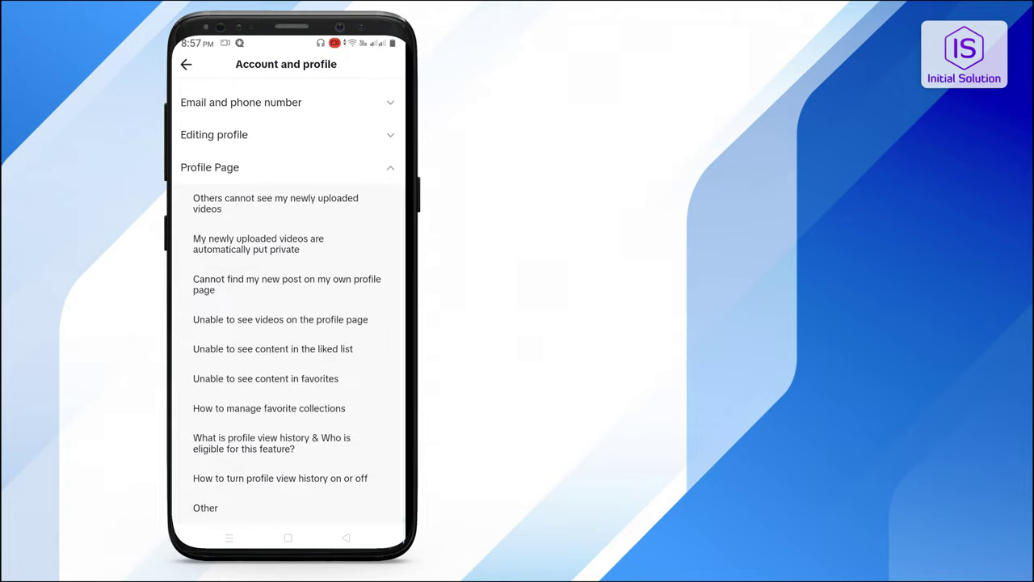
click(310, 509)
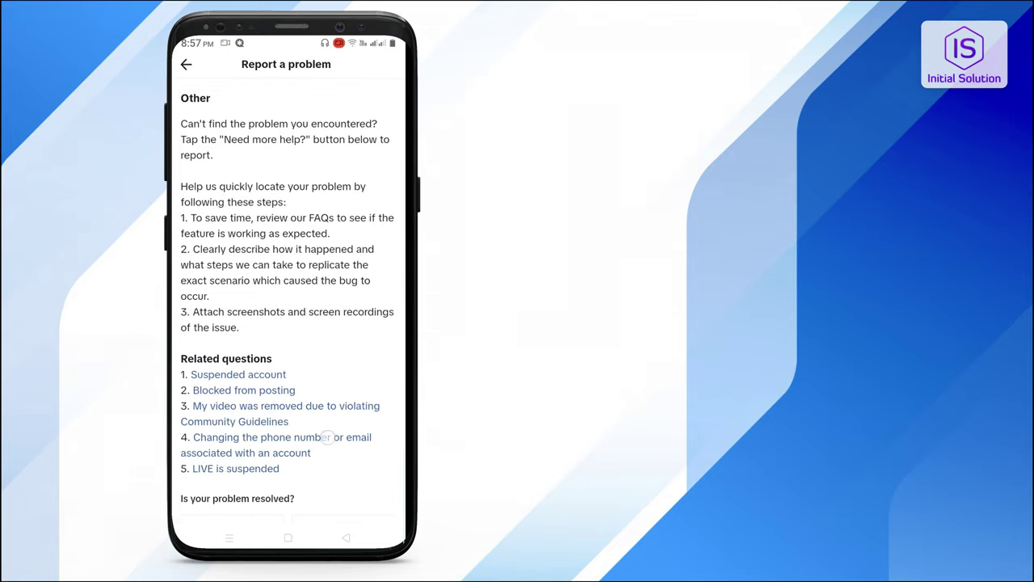
scroll(328, 364, down, 3)
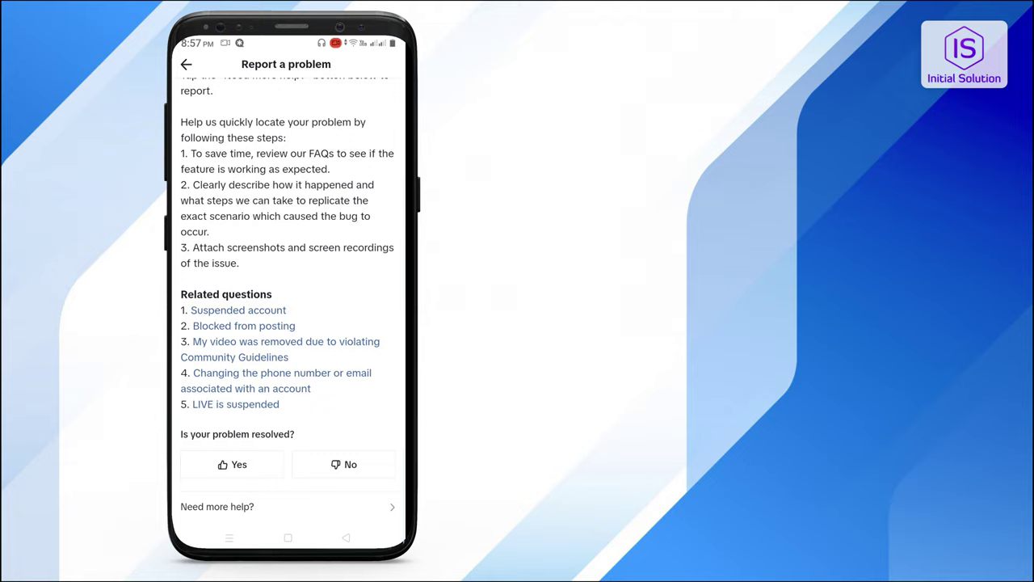
Open the empty feedback form from 'Need more help?' at the article's bottom
click(238, 508)
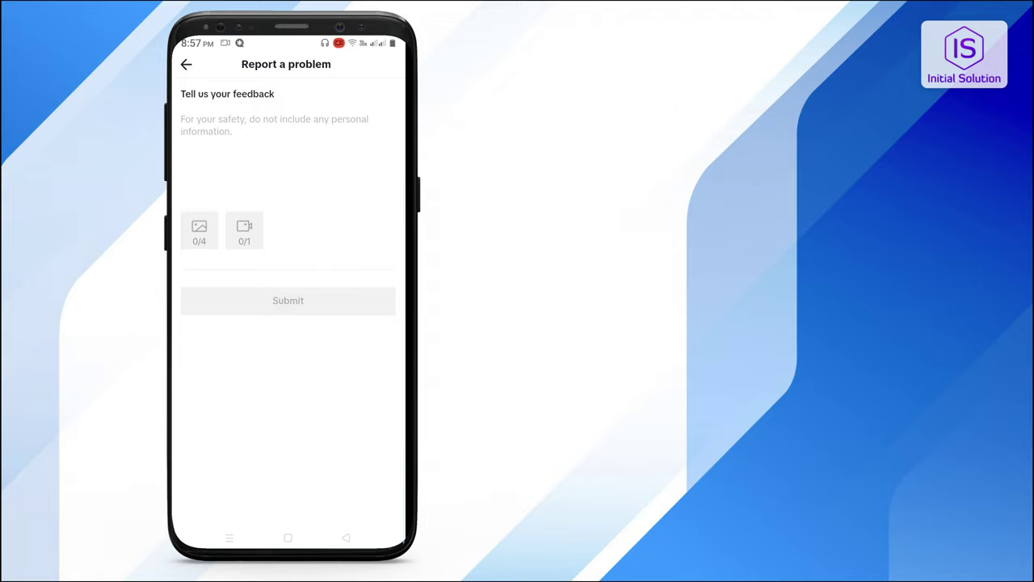
Back out of the feedback form and settings pages to the profile
click(345, 537)
click(346, 537)
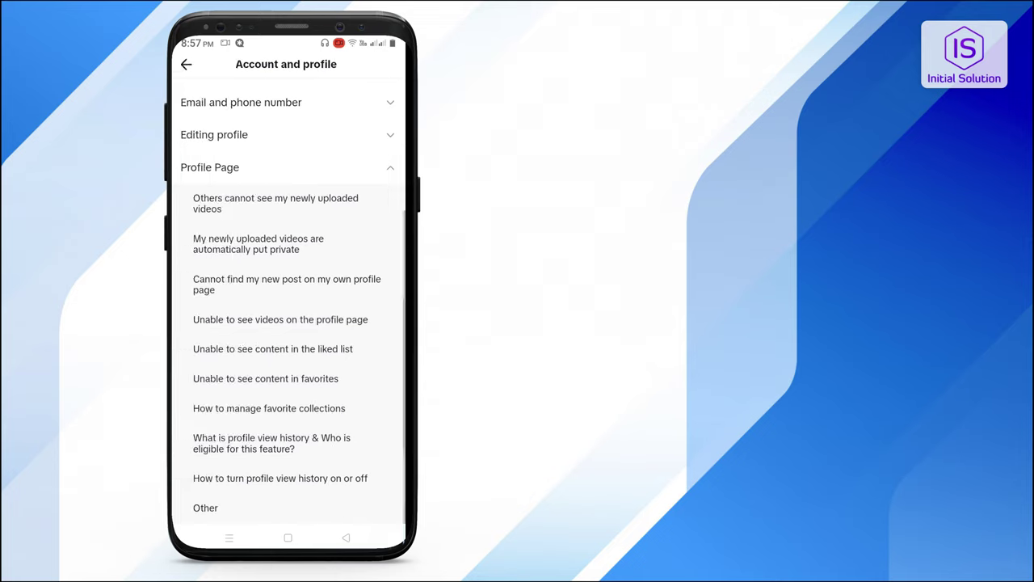
click(346, 537)
click(346, 538)
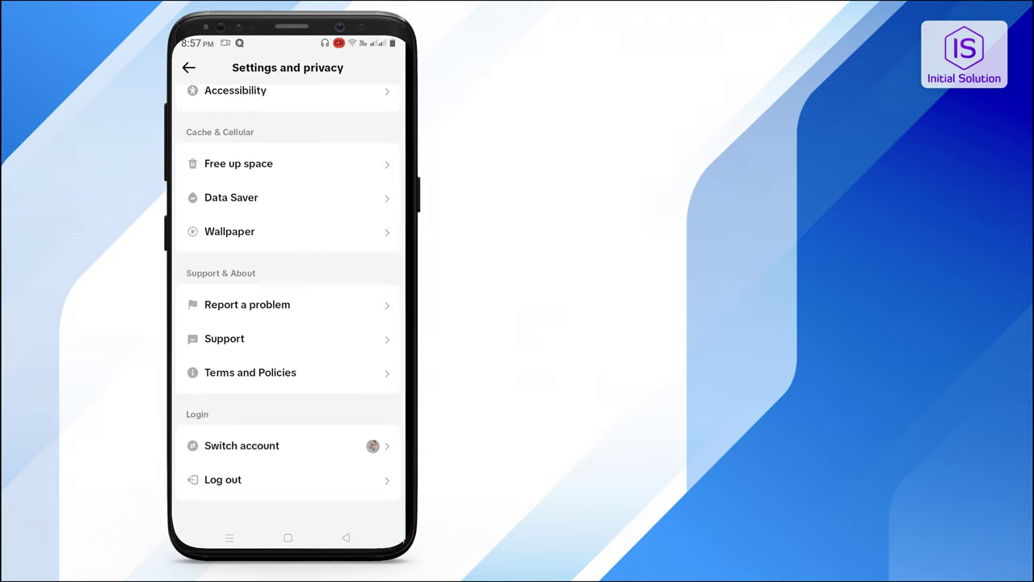
click(345, 537)
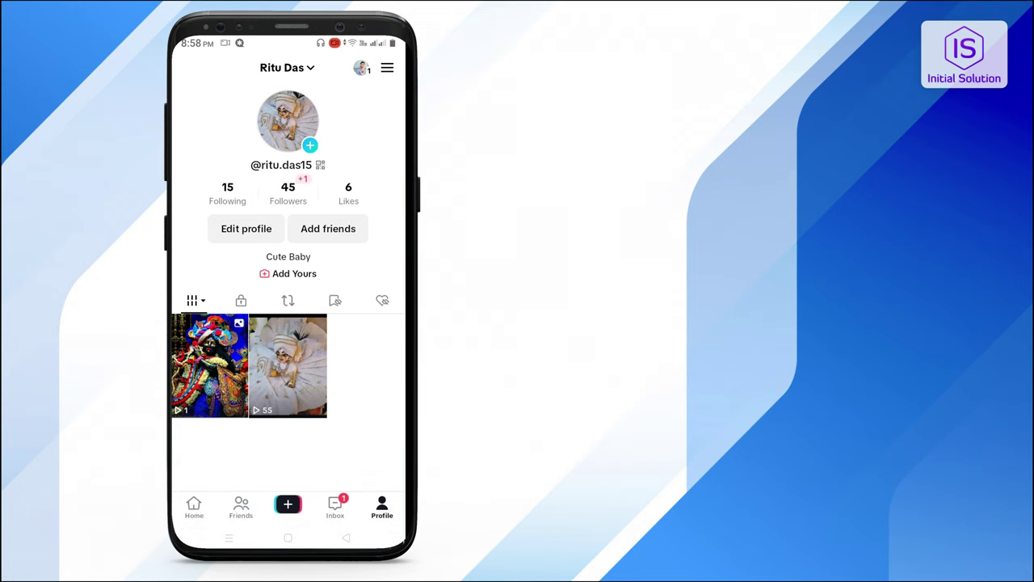
Reopen Settings and privacy, check the Account page's account type, and return
click(387, 68)
click(250, 495)
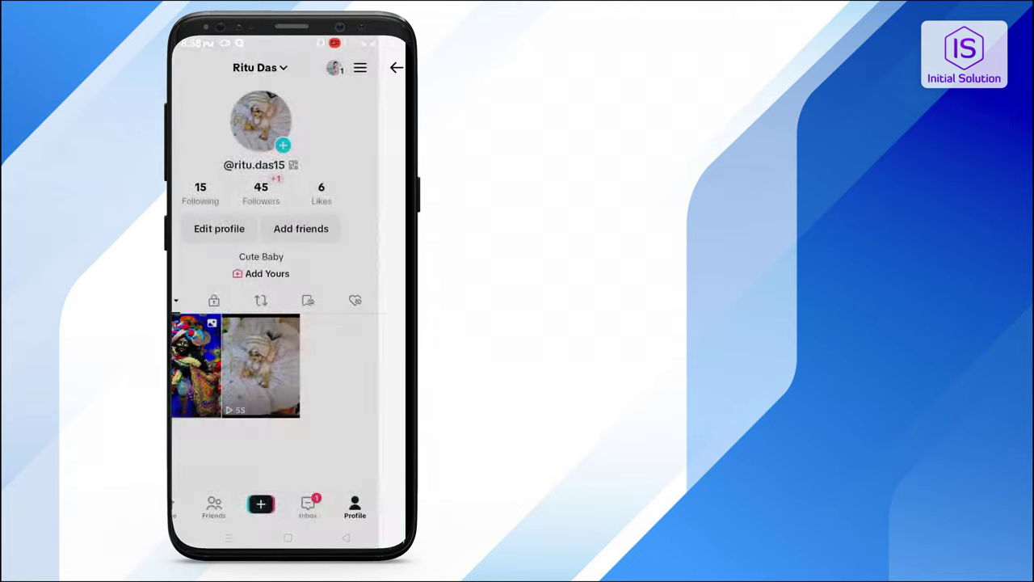
scroll(288, 323, down, 3)
scroll(288, 323, up, 3)
click(345, 163)
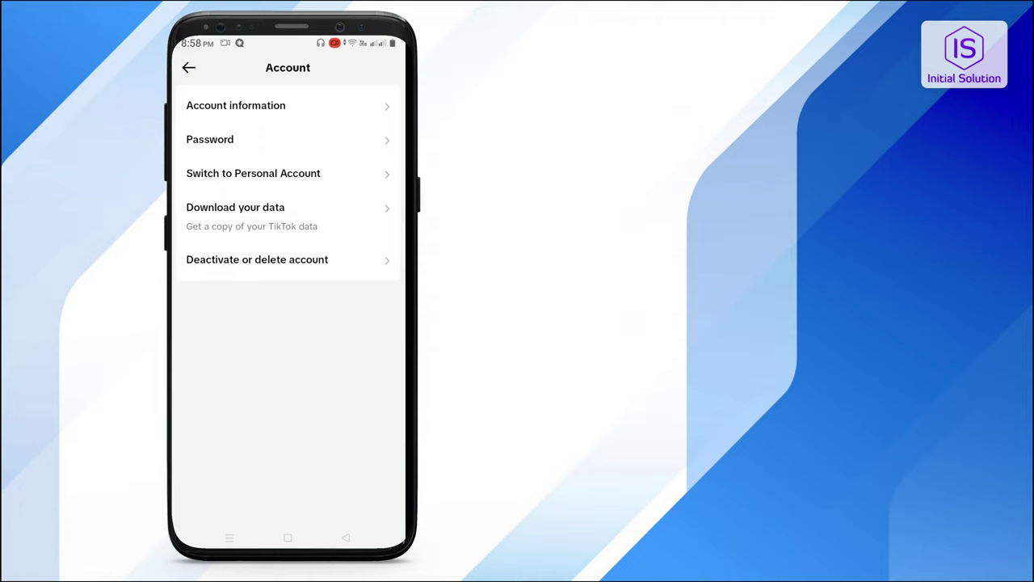
click(345, 537)
Return to Report a problem's Account and profile > Profile Page > Other article
scroll(358, 341, down, 10)
scroll(362, 345, down, 2)
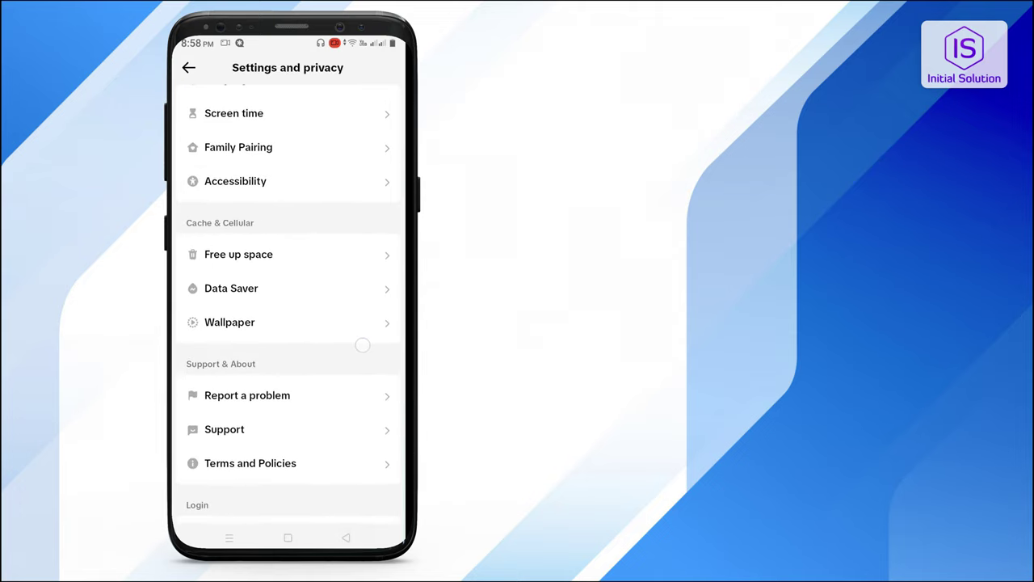
click(326, 396)
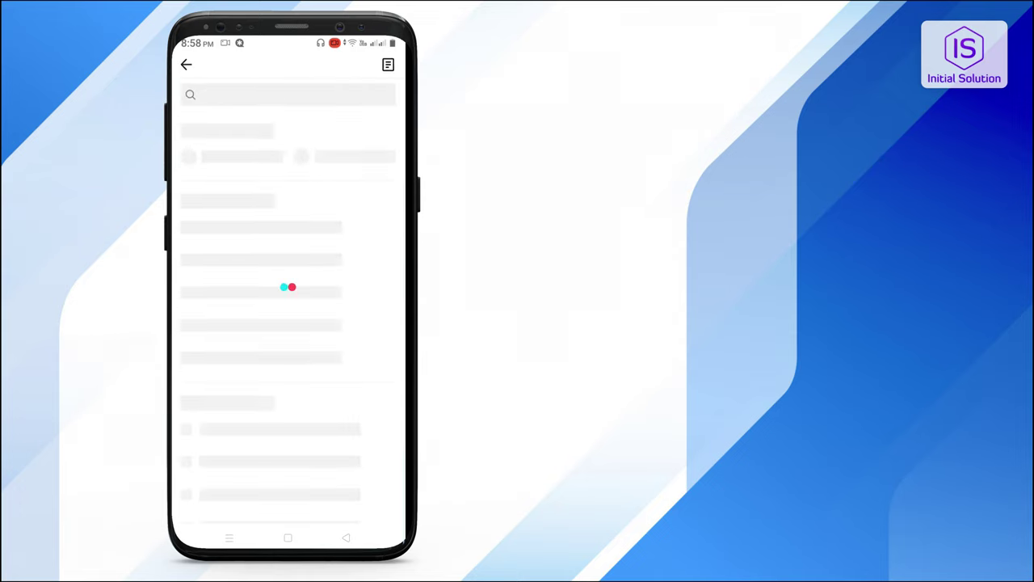
scroll(287, 323, down, 2)
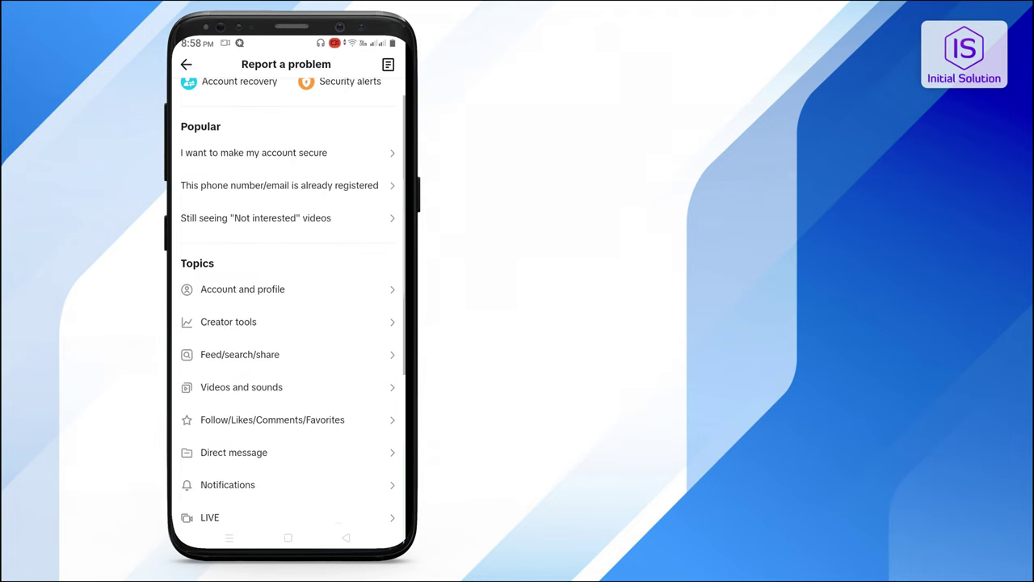
scroll(353, 352, up, 2)
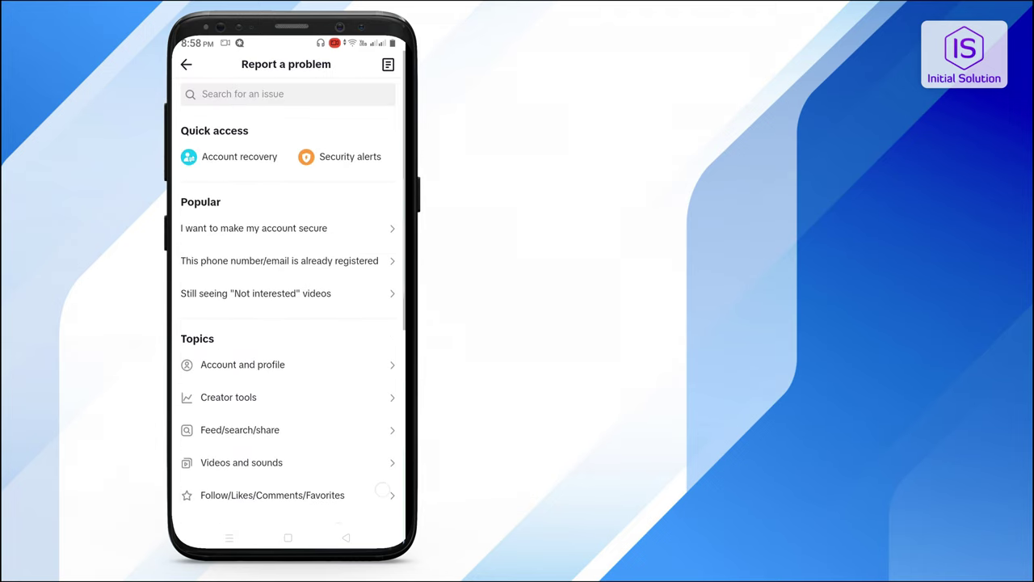
click(347, 364)
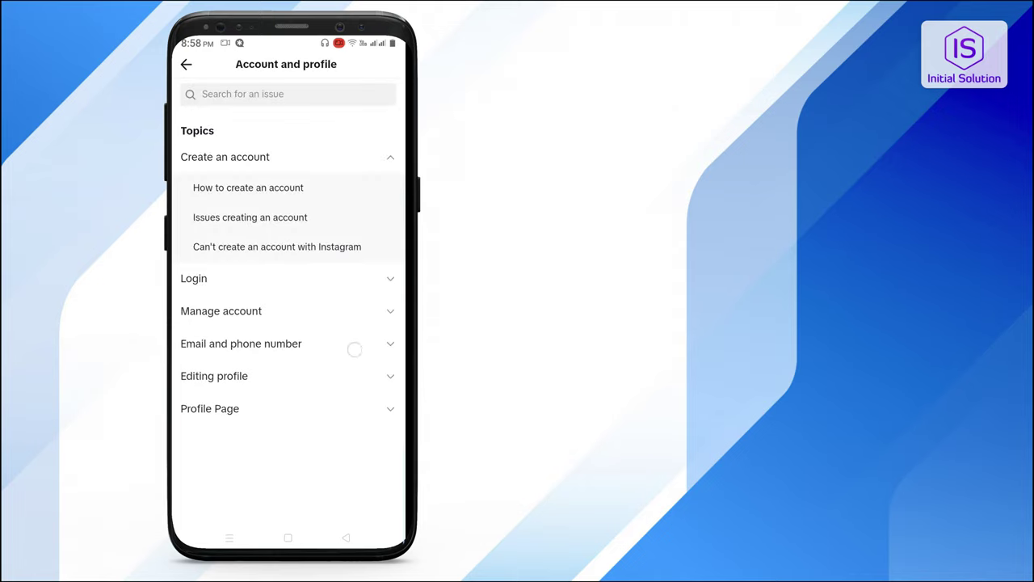
click(355, 408)
scroll(287, 323, down, 5)
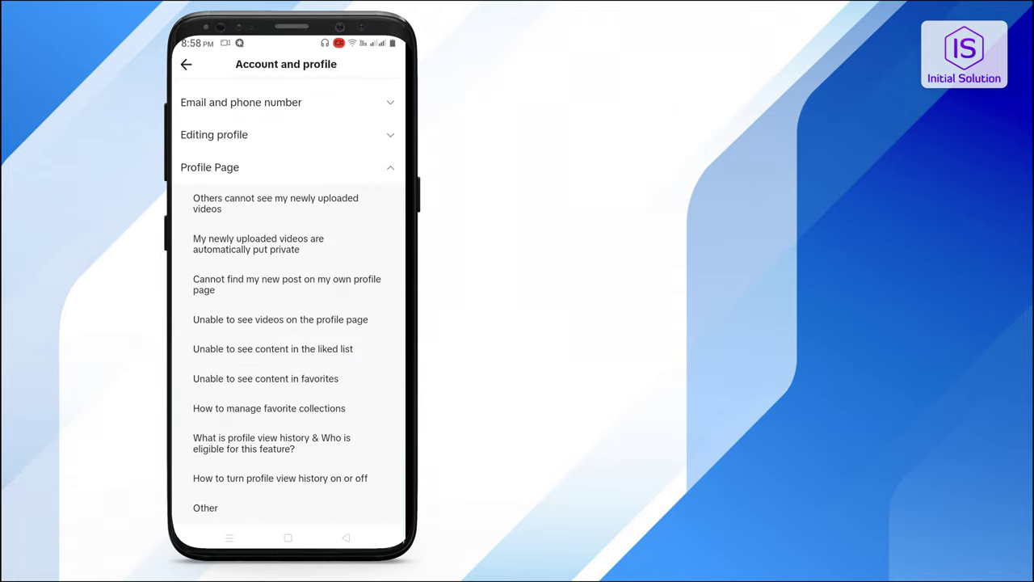
click(243, 507)
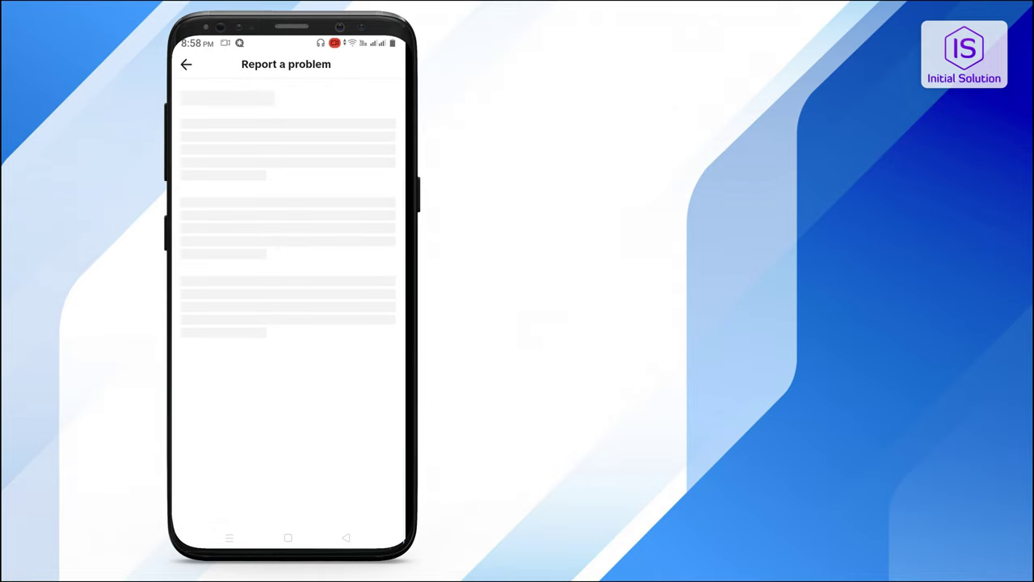
Reopen the feedback form, focus its text box, and open the image (0/4) album picker
scroll(351, 454, down, 3)
click(237, 509)
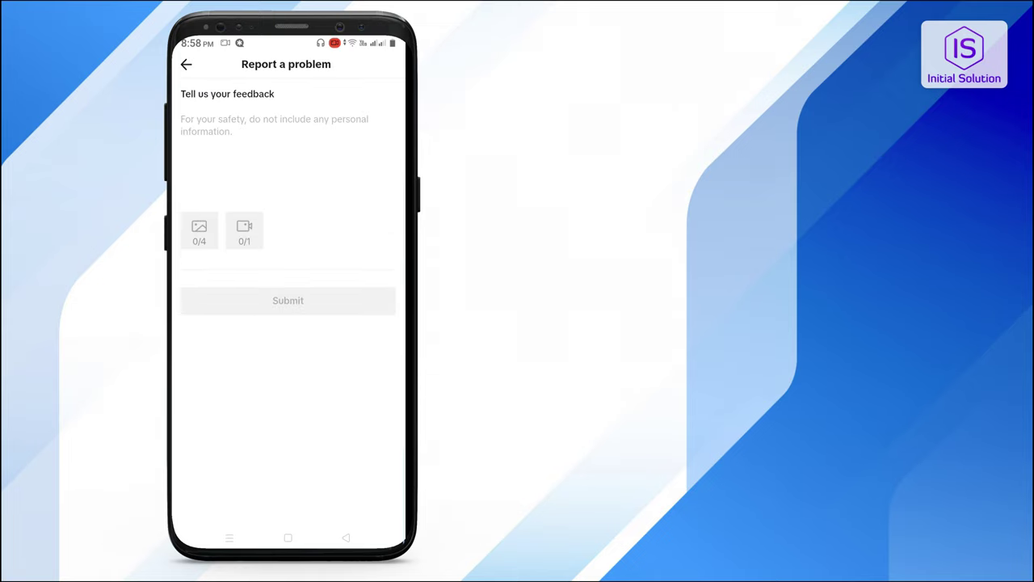
click(376, 124)
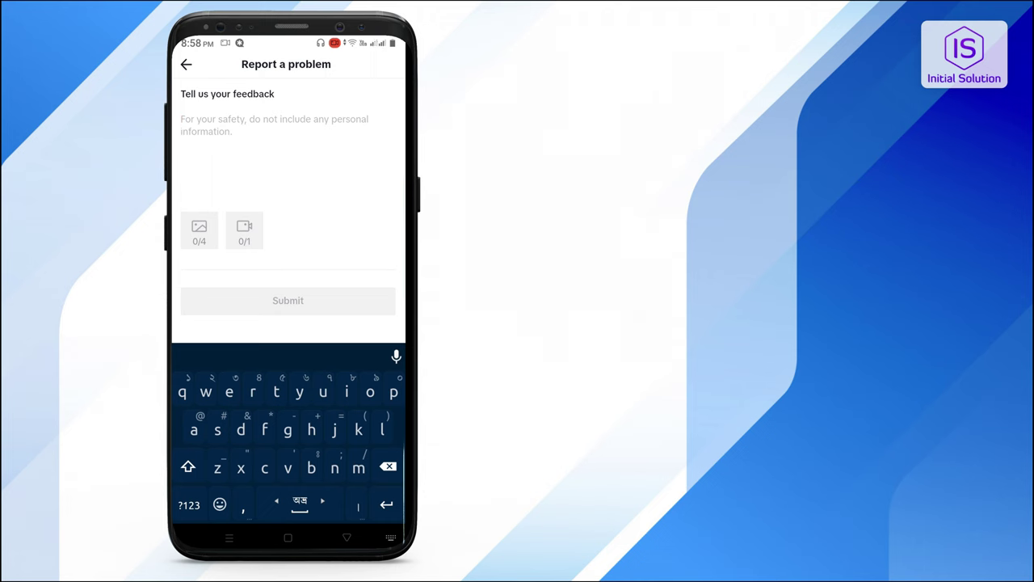
click(199, 232)
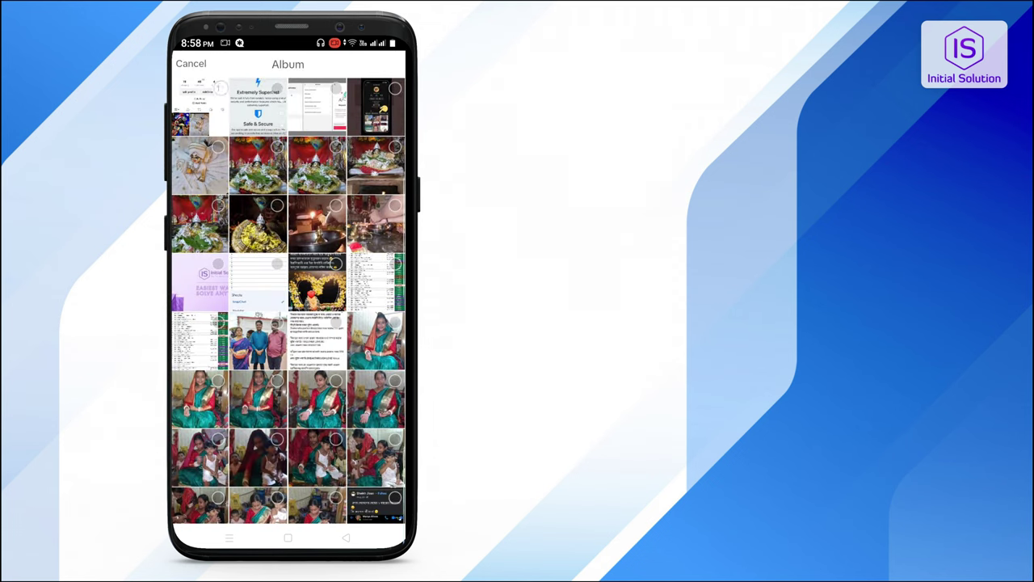
Pick the profile screenshot, the first album photo, to attach to the feedback form
click(217, 88)
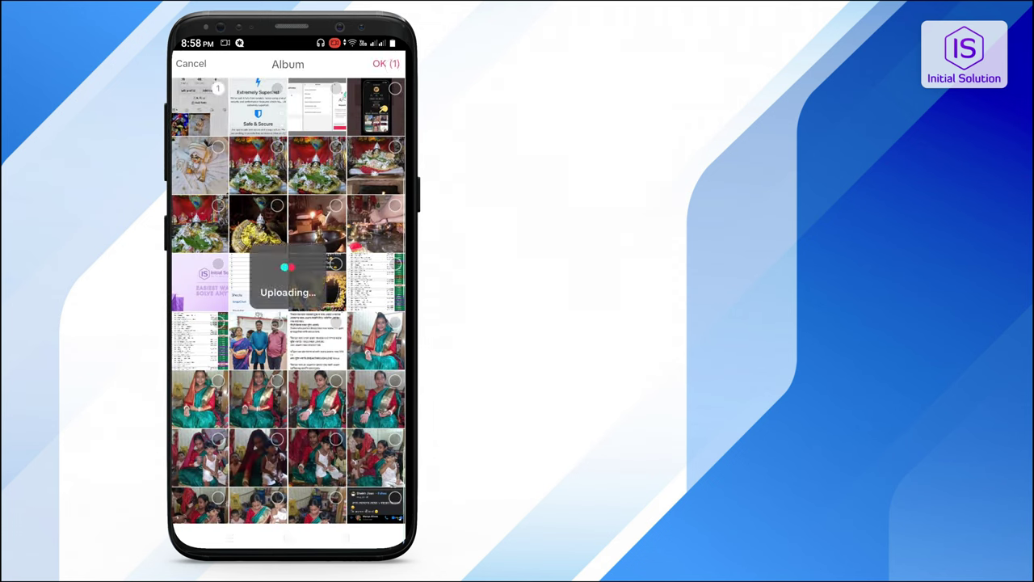